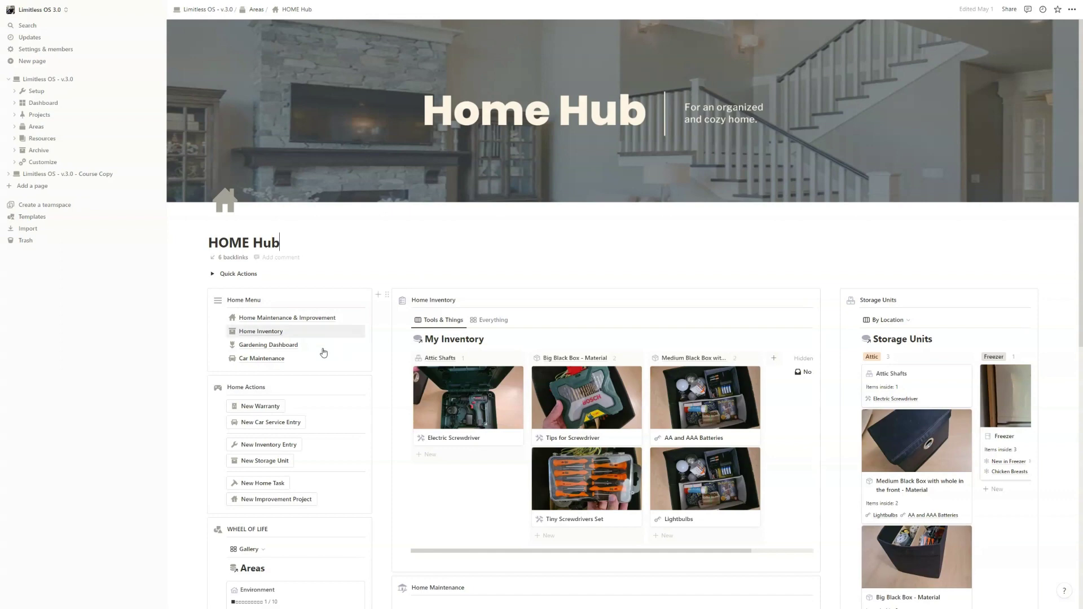
Step: Open the Car Maintenance page and scroll through the car details
click(279, 358)
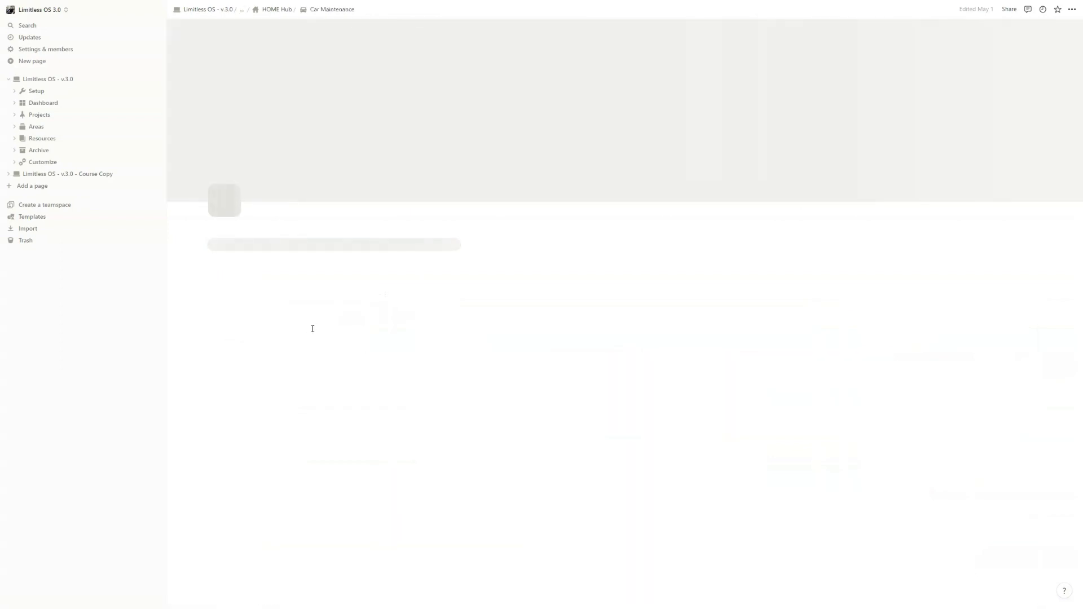
scroll(509, 295, down, 2)
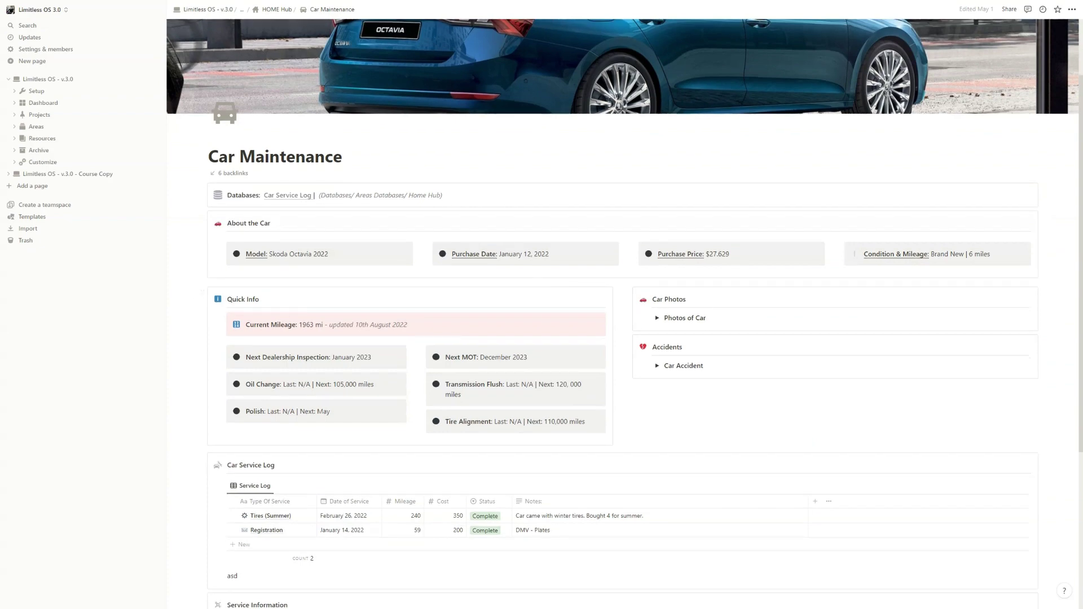
scroll(621, 282, down, 2)
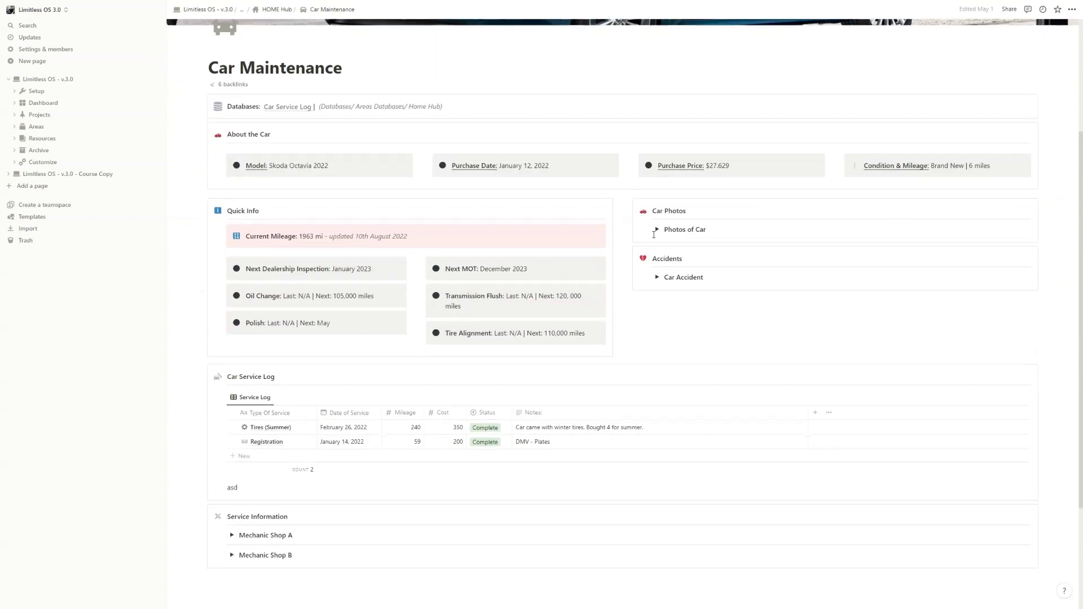
Step: Expand and collapse the Photos of Car and Car Accident toggles, then review the two-entry service log
click(656, 229)
click(657, 229)
click(656, 277)
click(657, 277)
scroll(381, 251, down, 3)
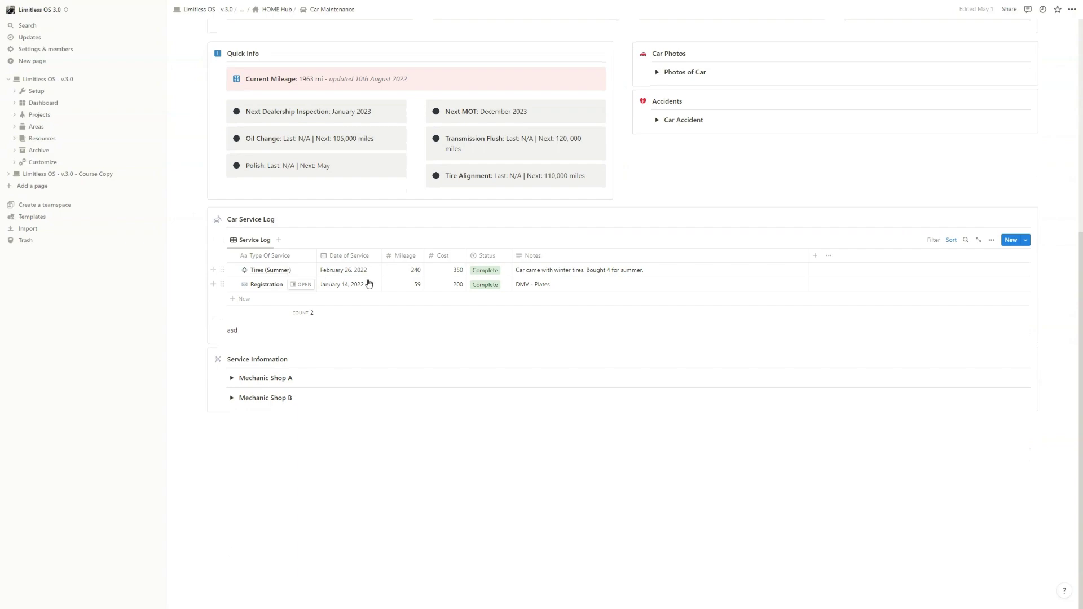
scroll(379, 285, up, 6)
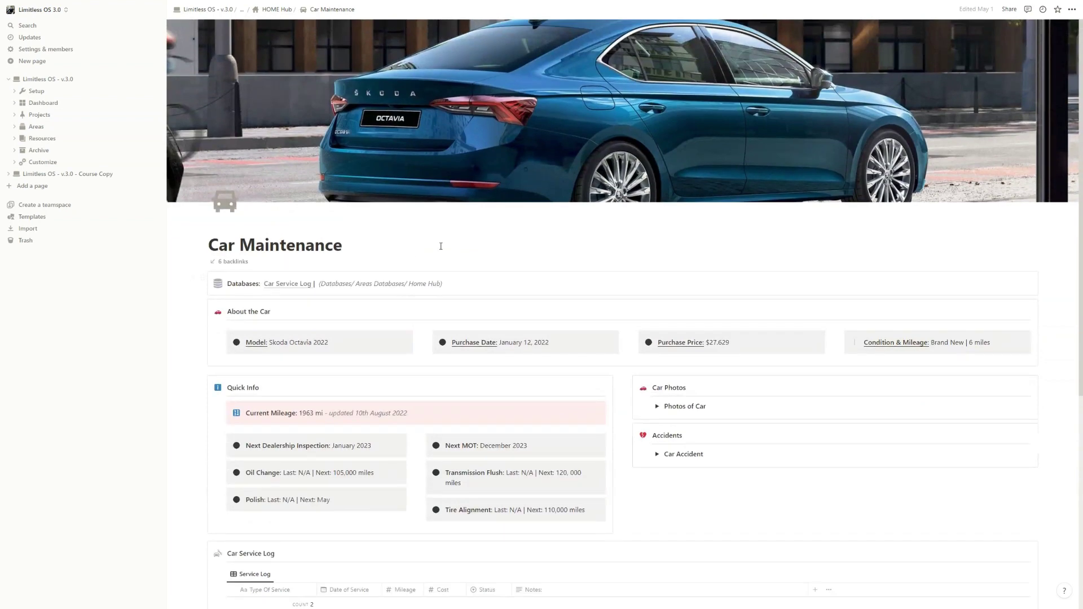
Step: From the HOME Hub, open Home Inventory and scroll down to the Home and Food Inventory boards
click(277, 9)
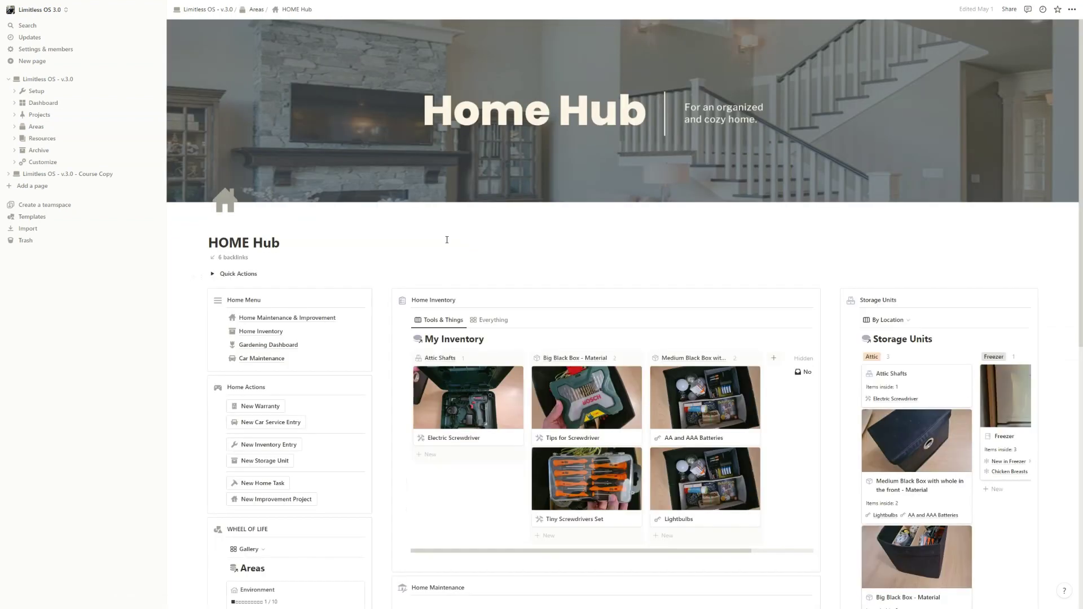
click(261, 331)
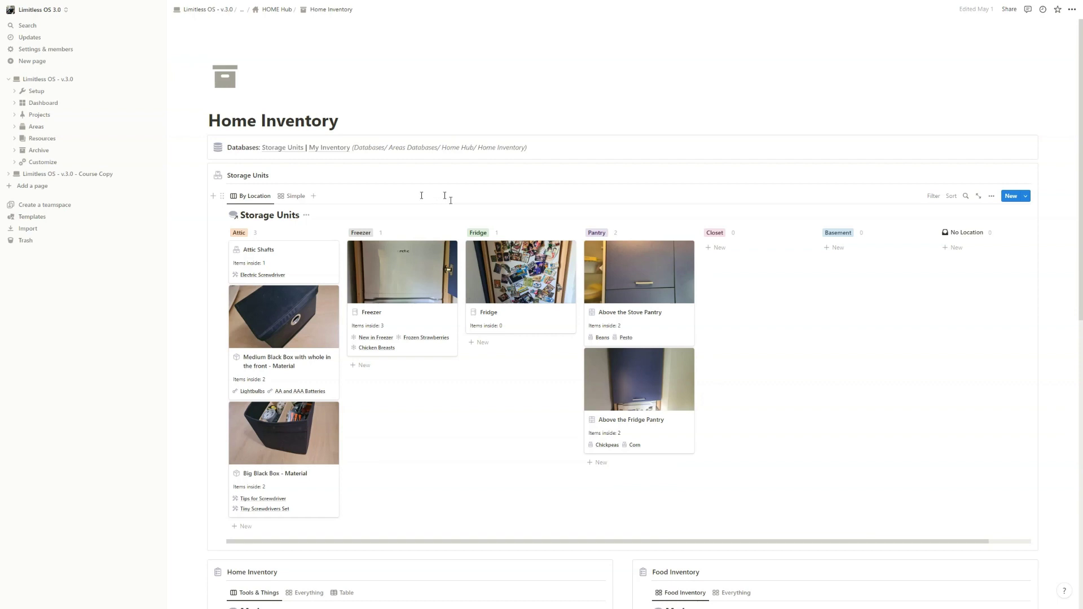
scroll(451, 200, down, 2)
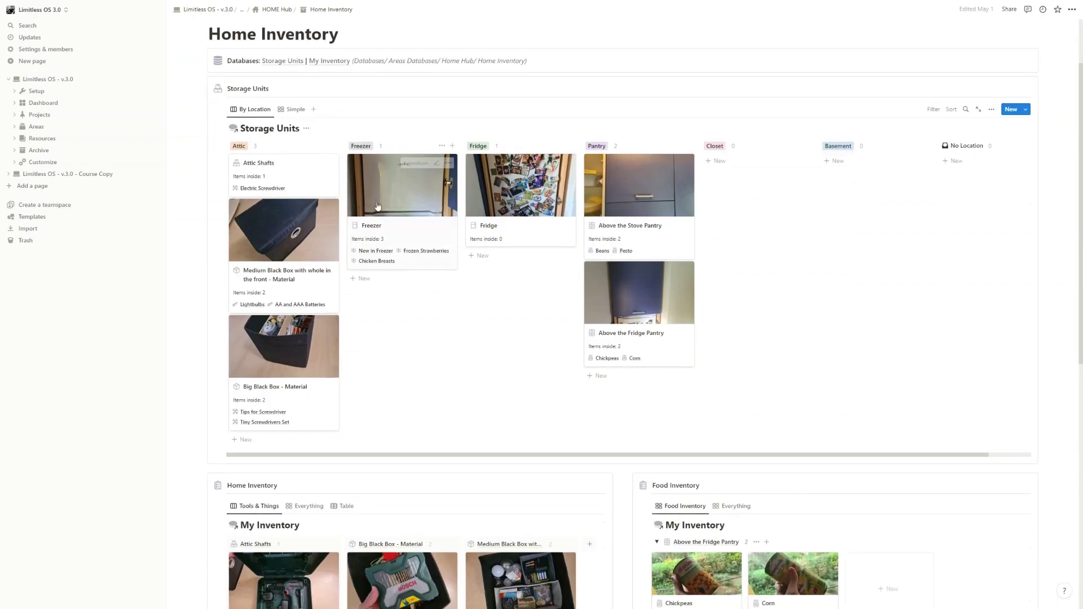
scroll(274, 305, up, 2)
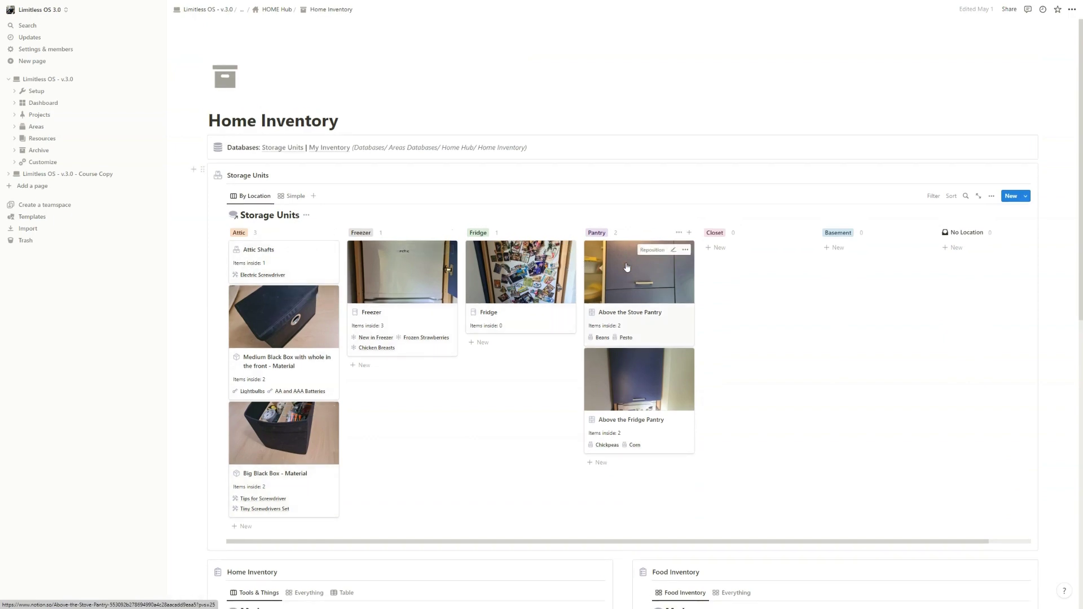
scroll(627, 266, down, 6)
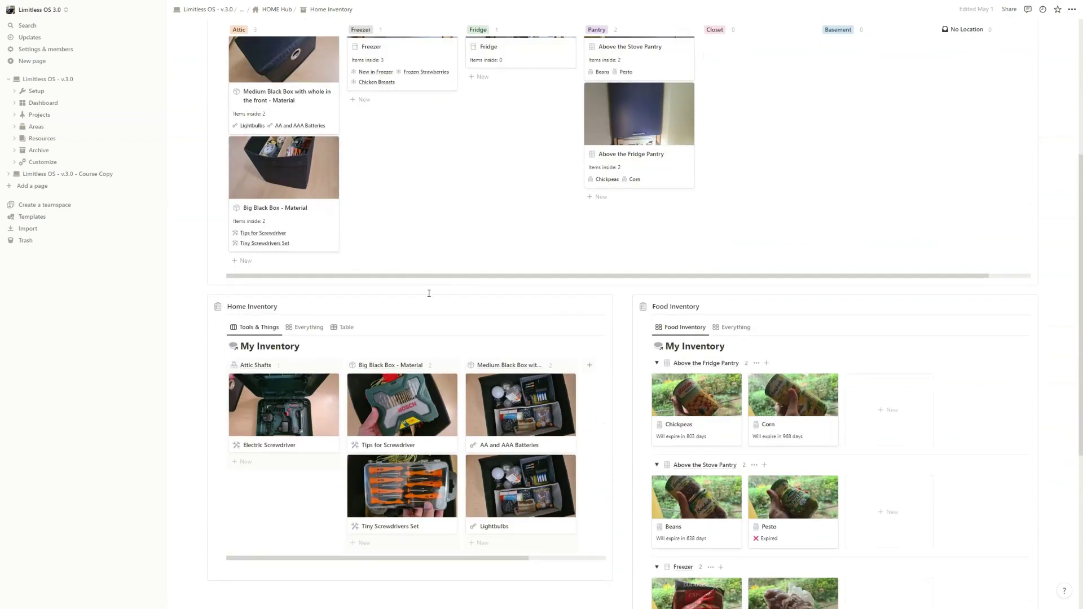
scroll(429, 292, down, 2)
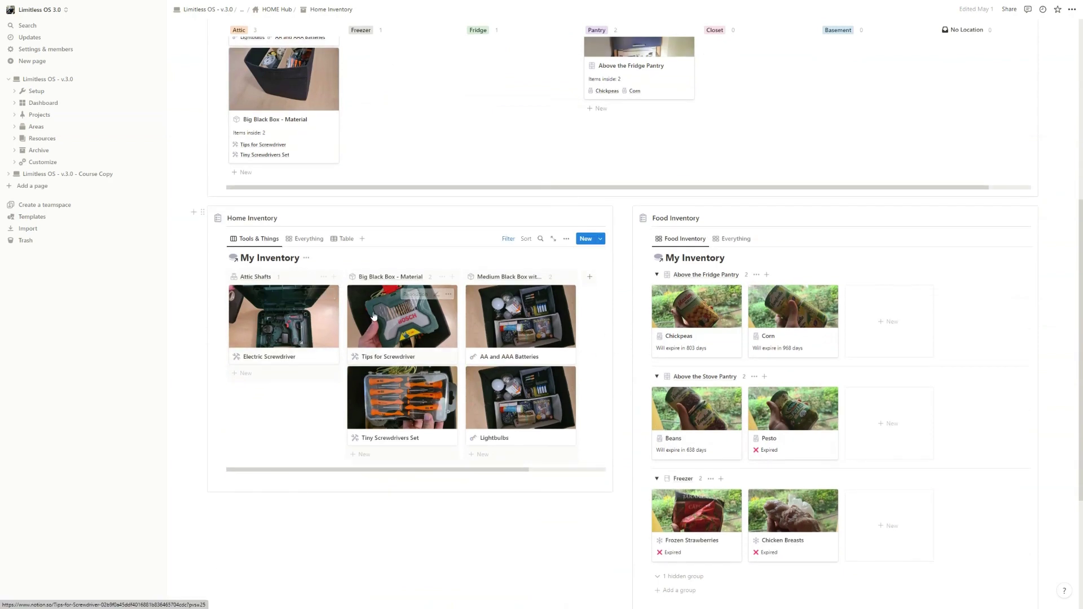
click(377, 316)
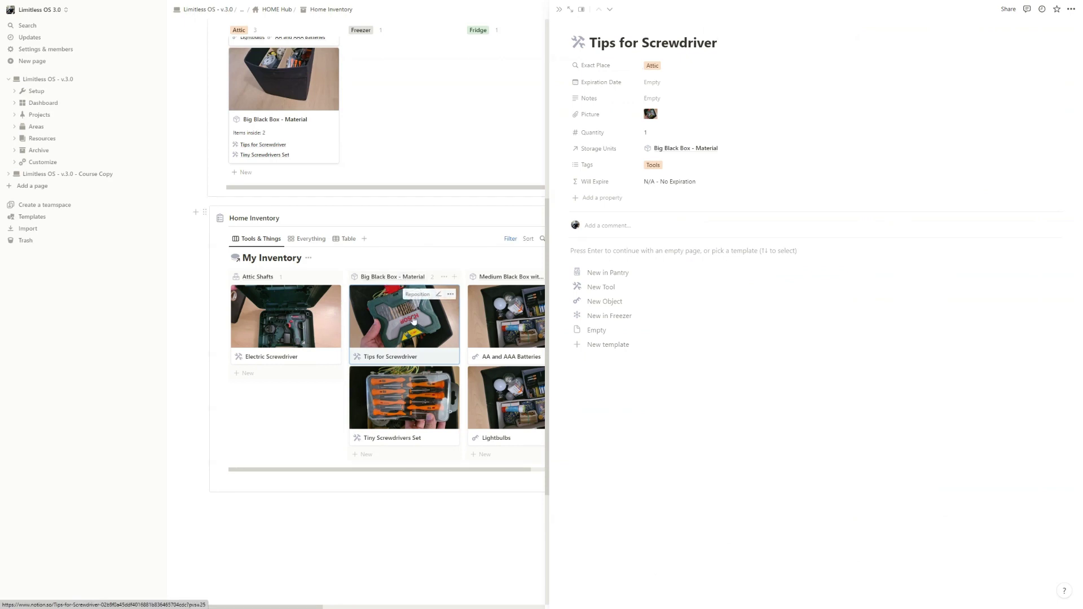
click(296, 401)
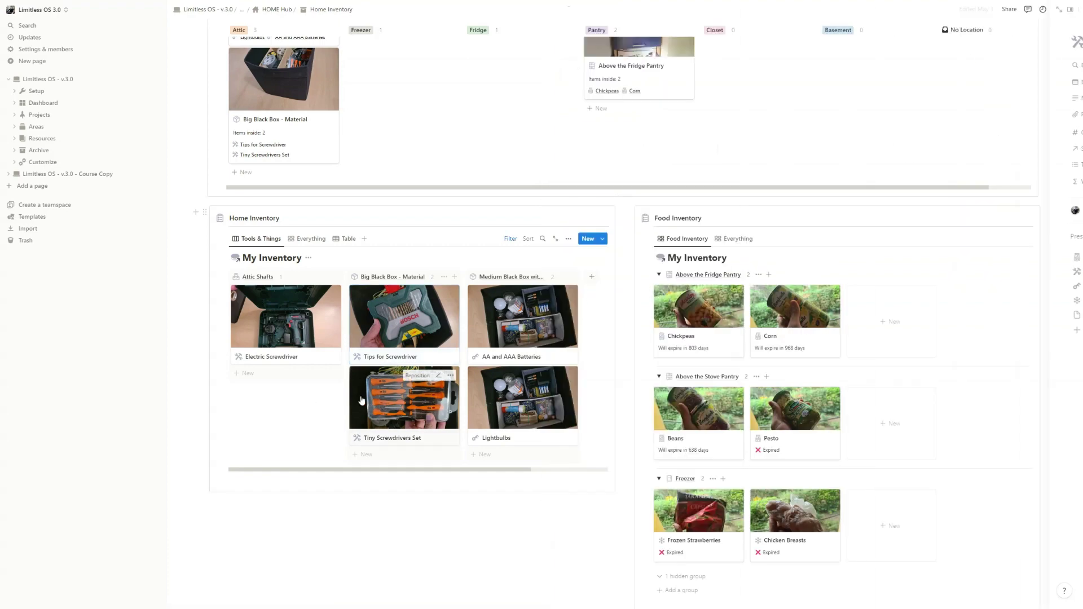
click(404, 398)
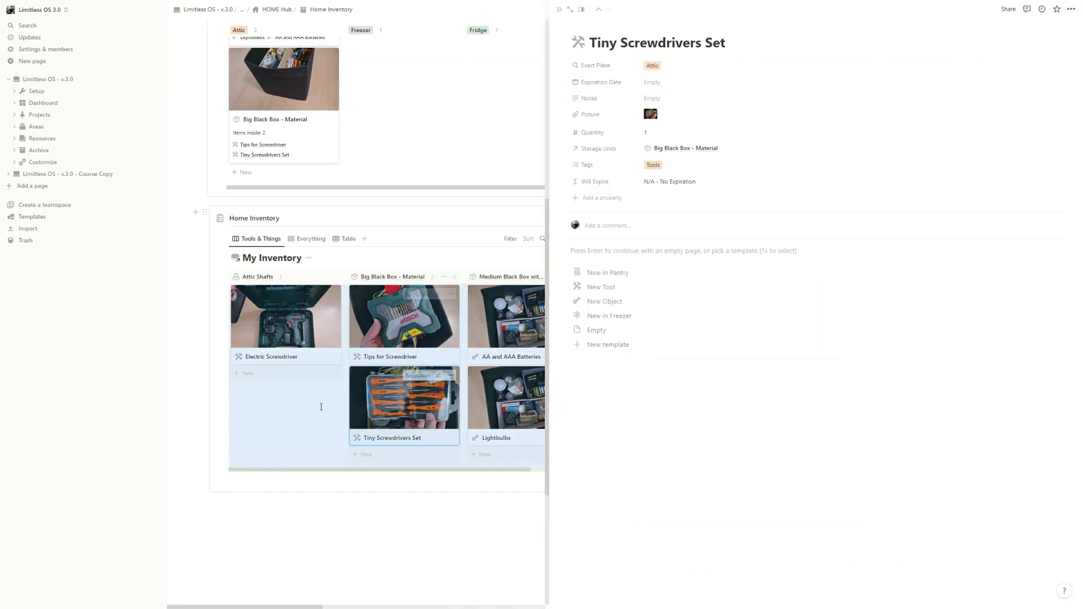
click(321, 406)
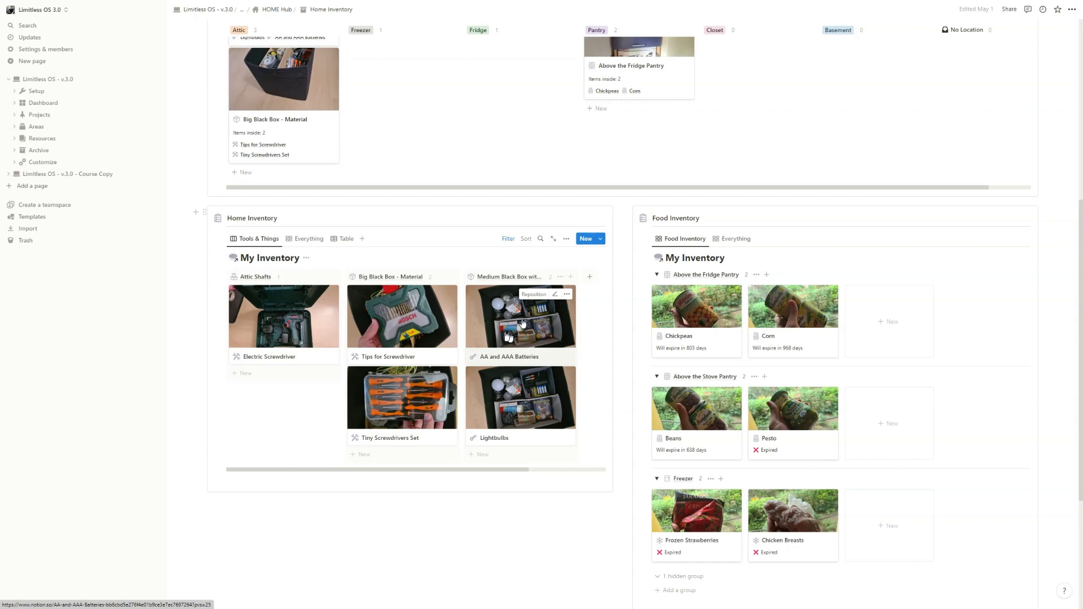
Step: Preview the Chickpeas food item, then close it
scroll(602, 340, up, 2)
scroll(602, 340, up, 3)
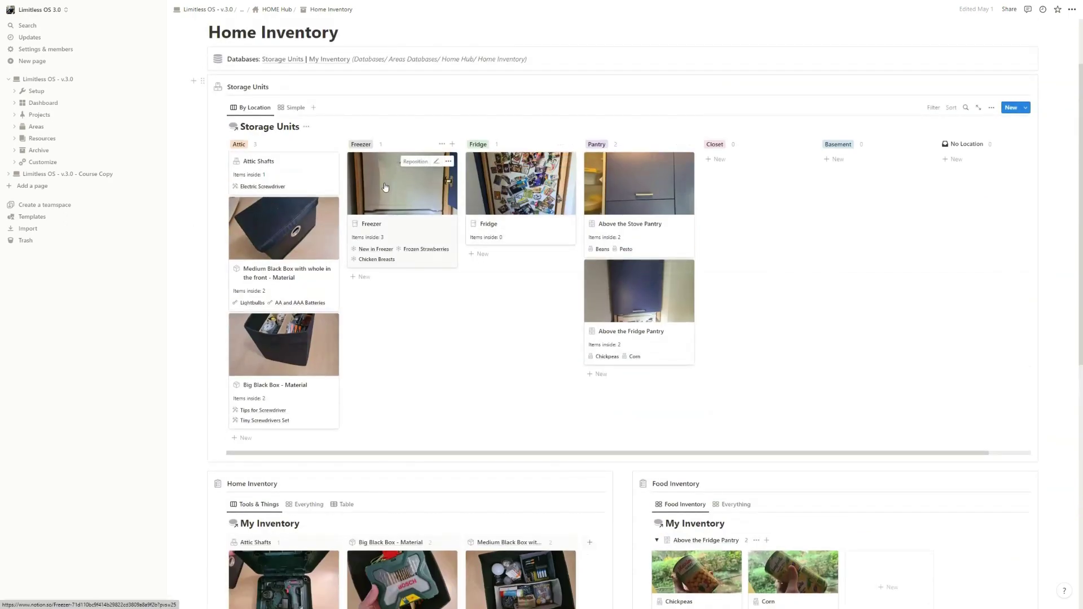
scroll(385, 187, down, 5)
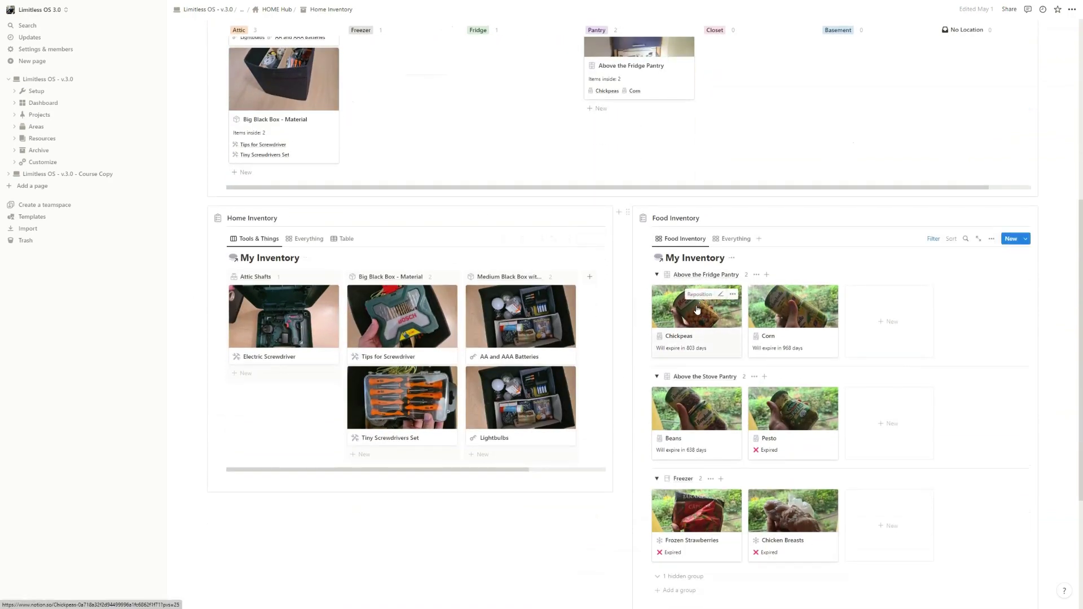
click(697, 333)
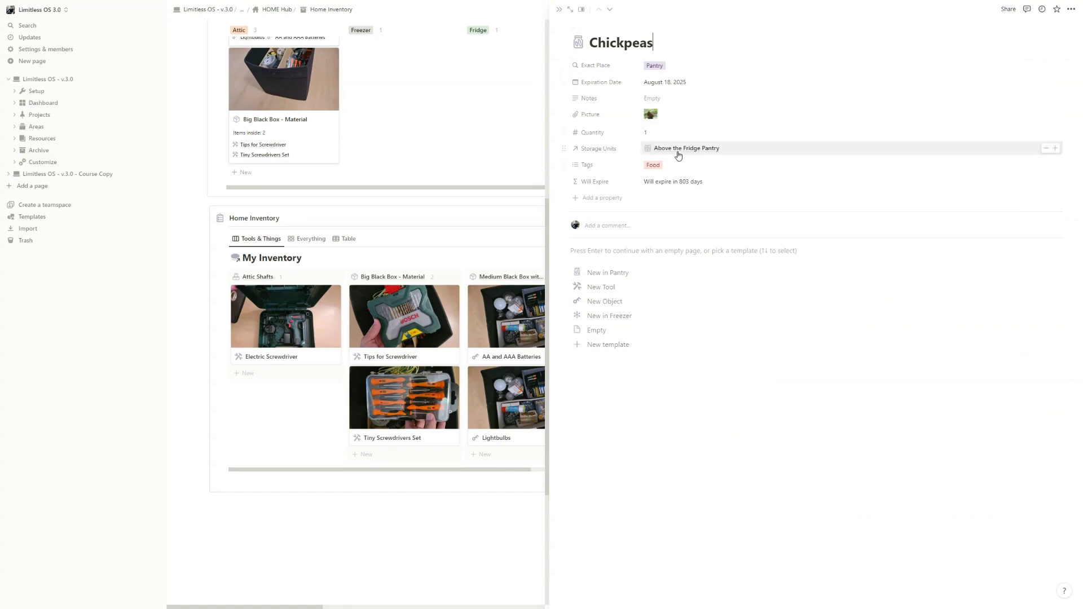
scroll(541, 324, up, 6)
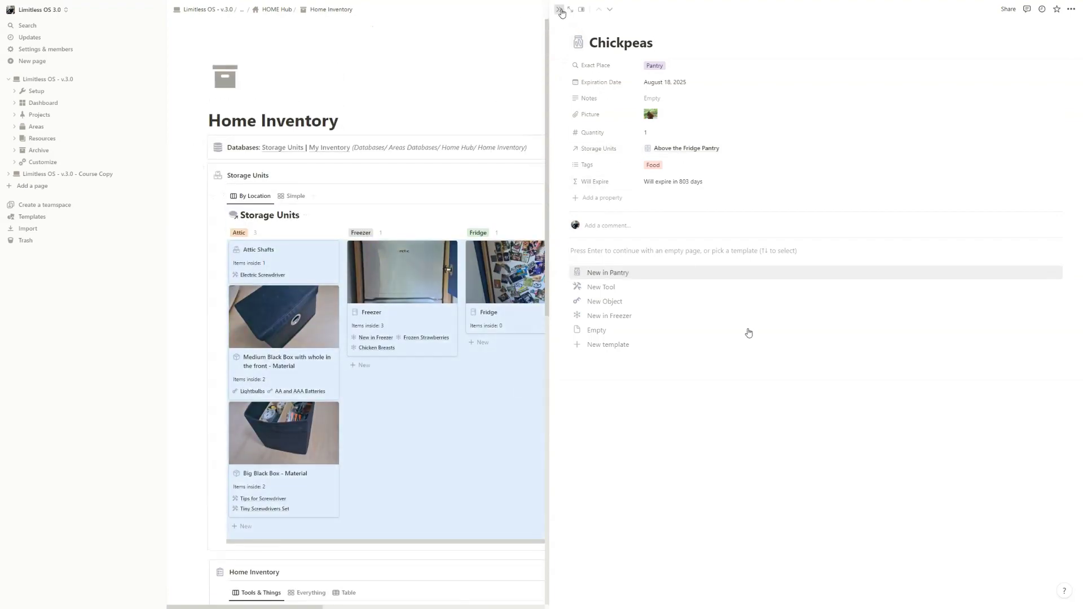
key(Escape)
Step: Preview the Beans food item, close it, and scroll through the Storage Units board
scroll(750, 331, down, 4)
scroll(766, 350, down, 4)
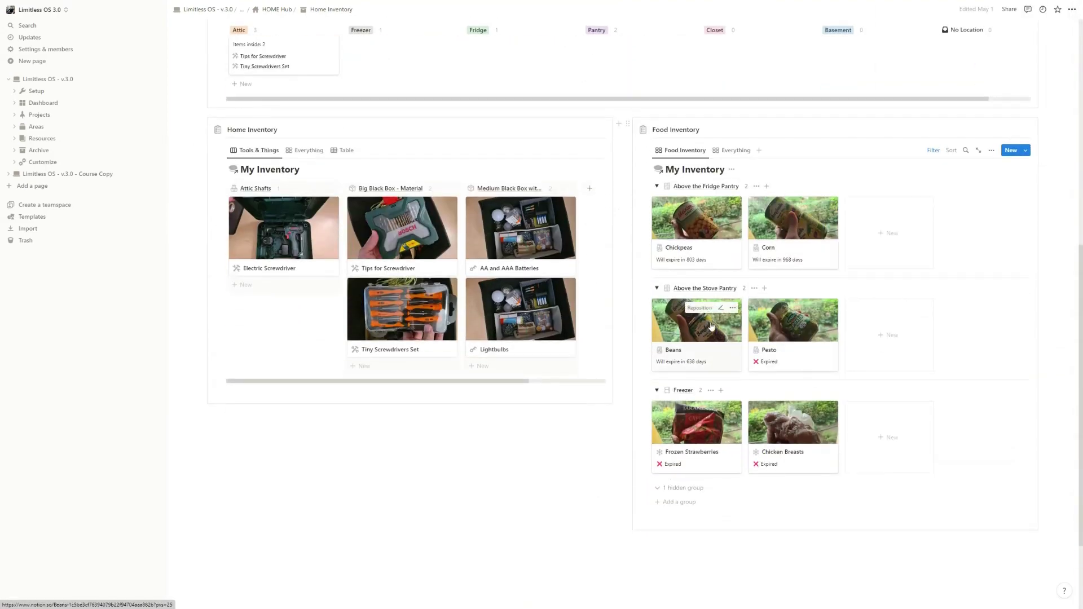
click(698, 332)
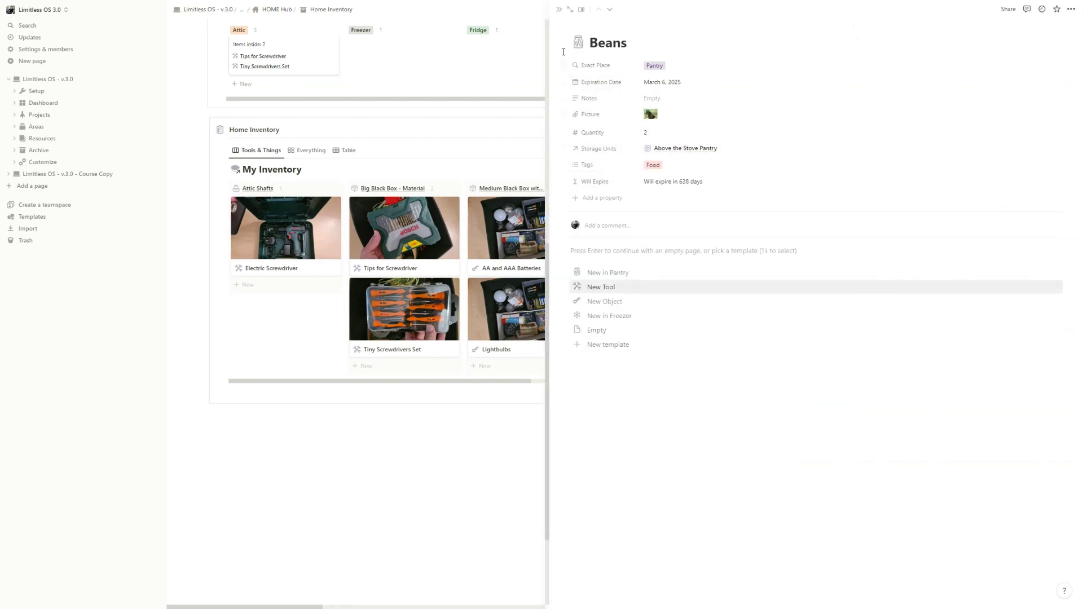
click(557, 11)
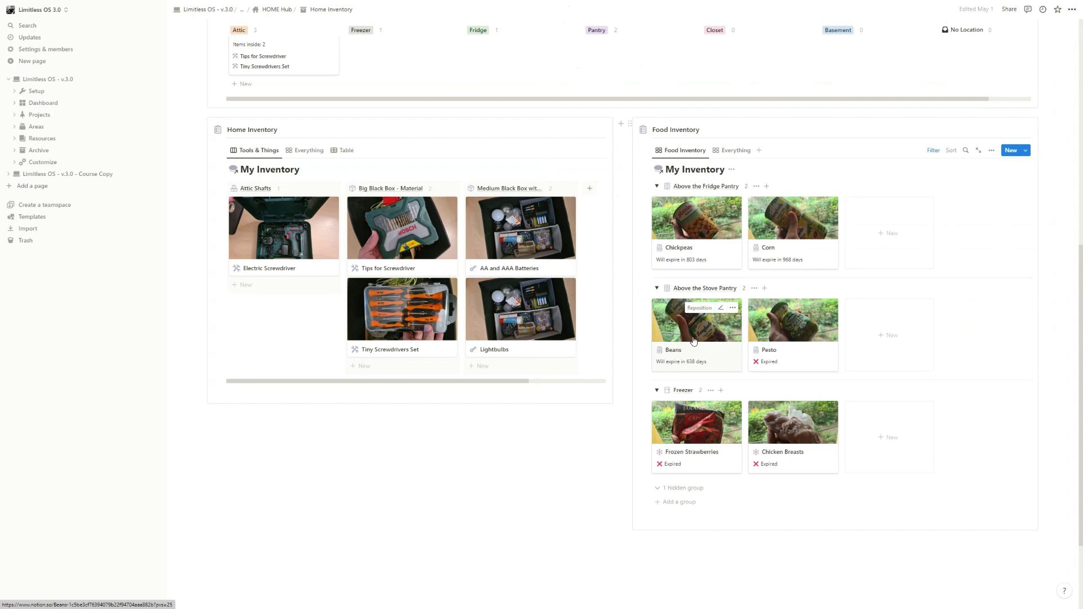
scroll(693, 341, up, 4)
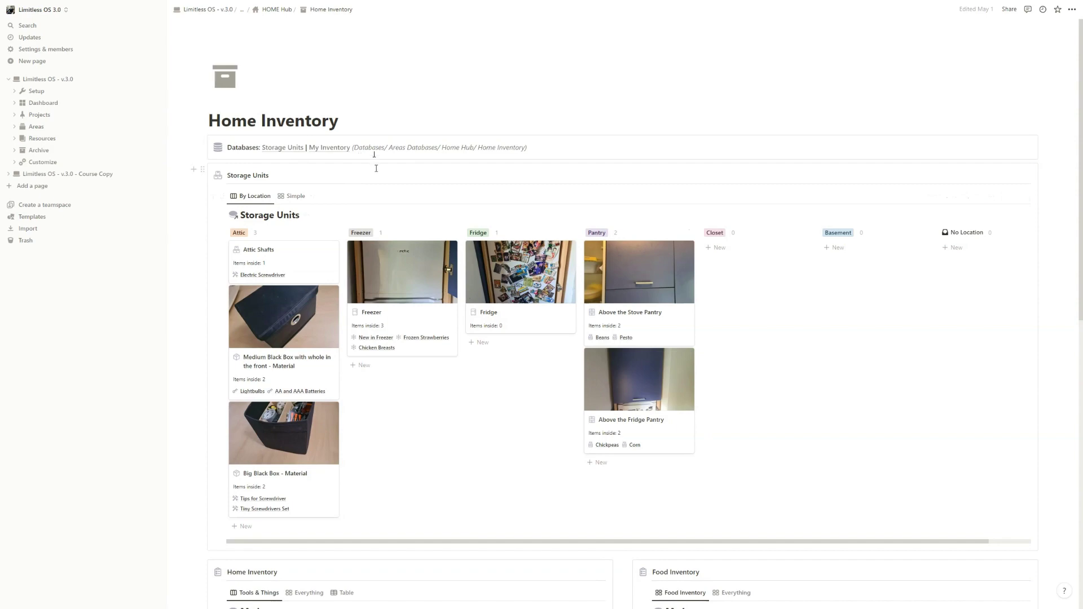
scroll(375, 168, down, 6)
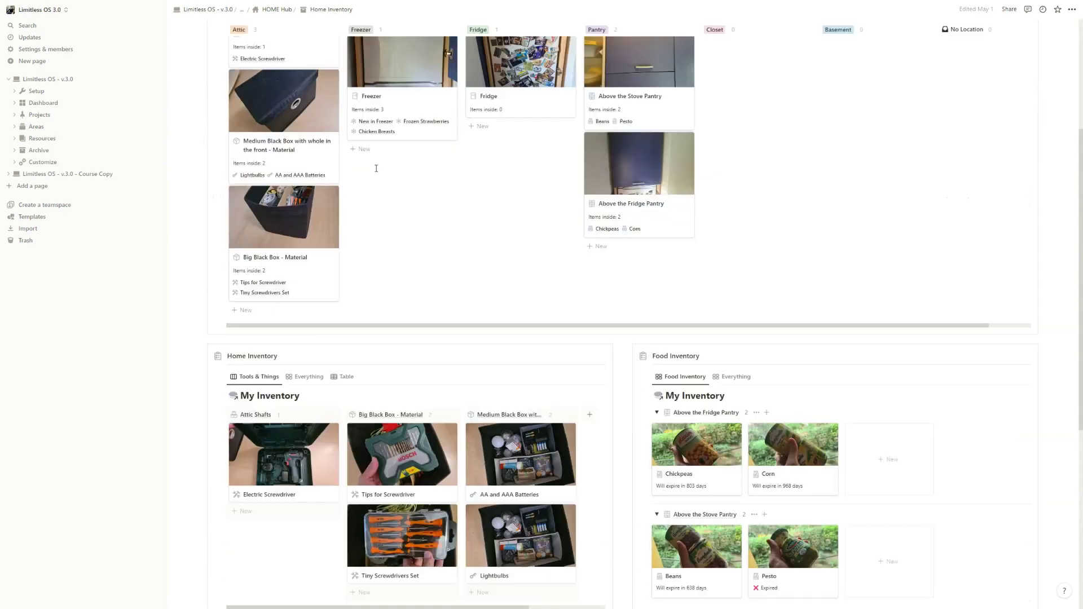
scroll(376, 168, down, 3)
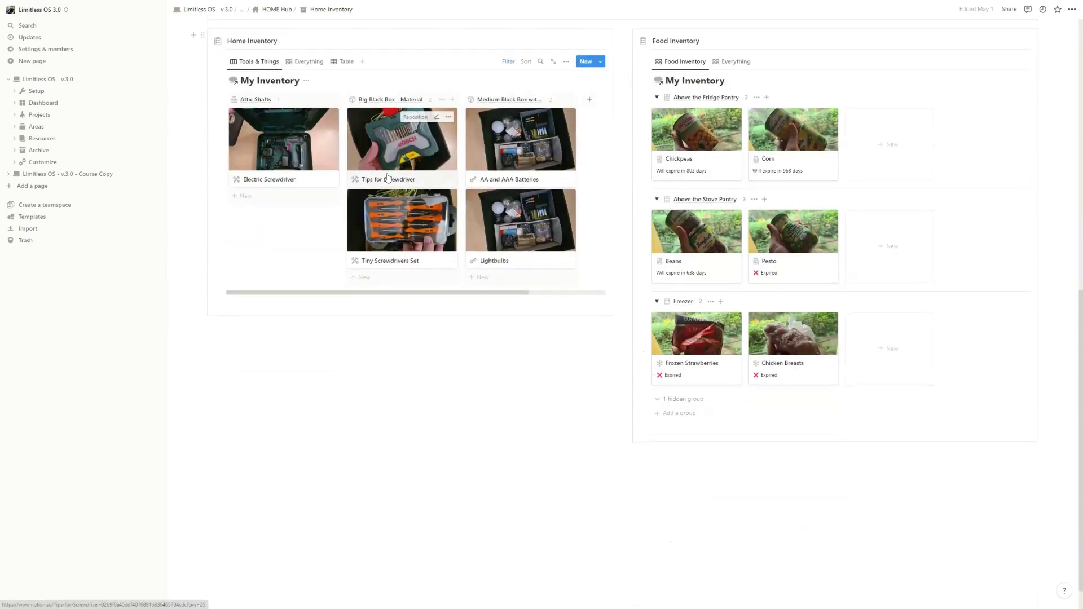
scroll(387, 173, up, 10)
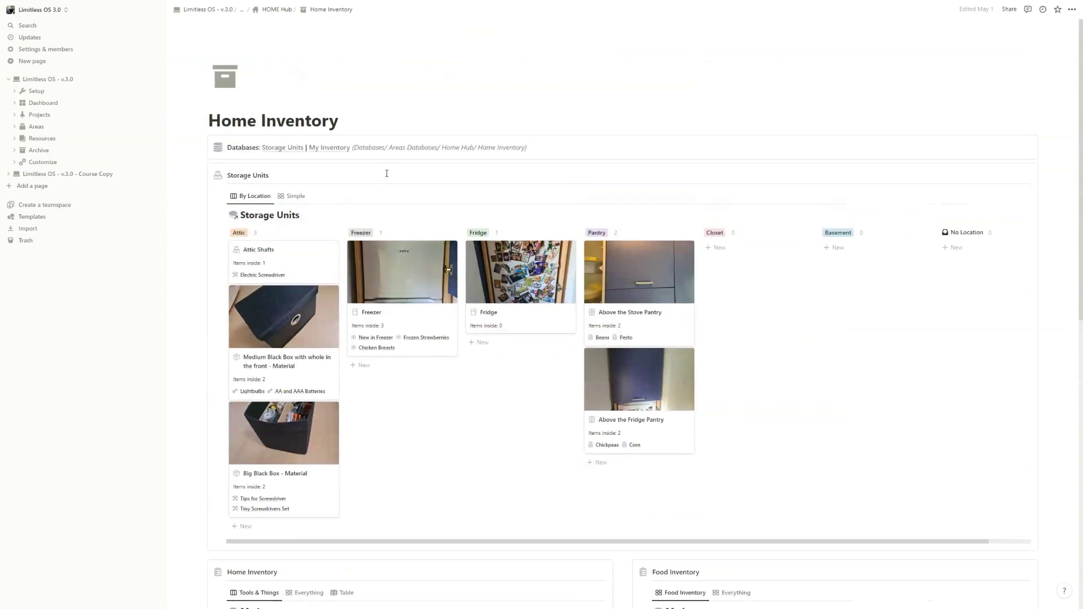
Step: Go up to the HOME Hub and open the Home Maintenance & Improvement page
click(278, 10)
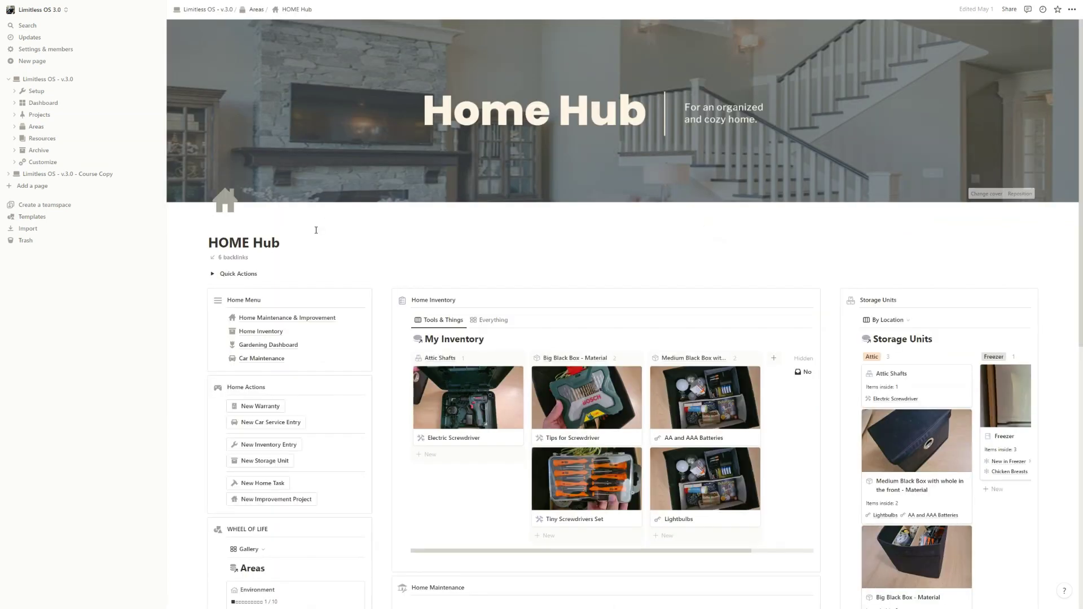
scroll(285, 236, down, 2)
click(279, 229)
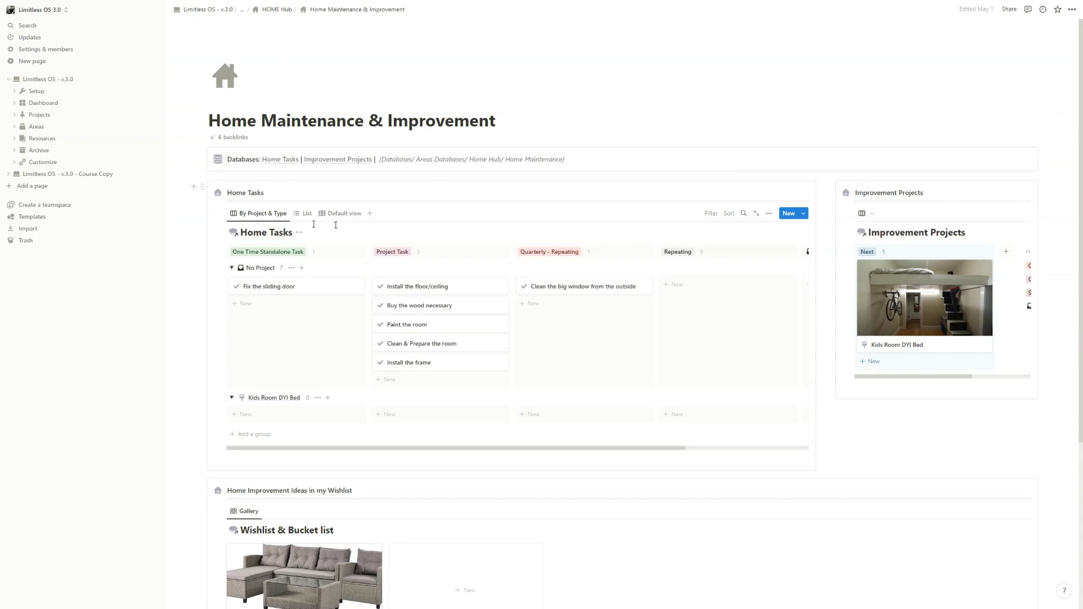
Step: Switch Home Tasks to the List view, then back to By Project & Type
scroll(336, 225, down, 1)
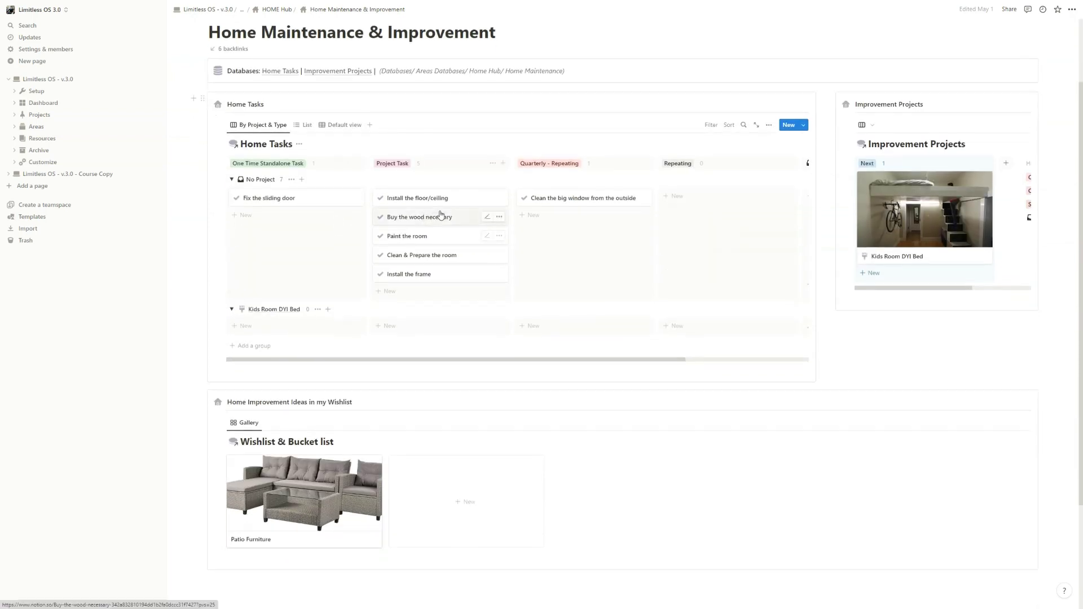
scroll(443, 203, up, 1)
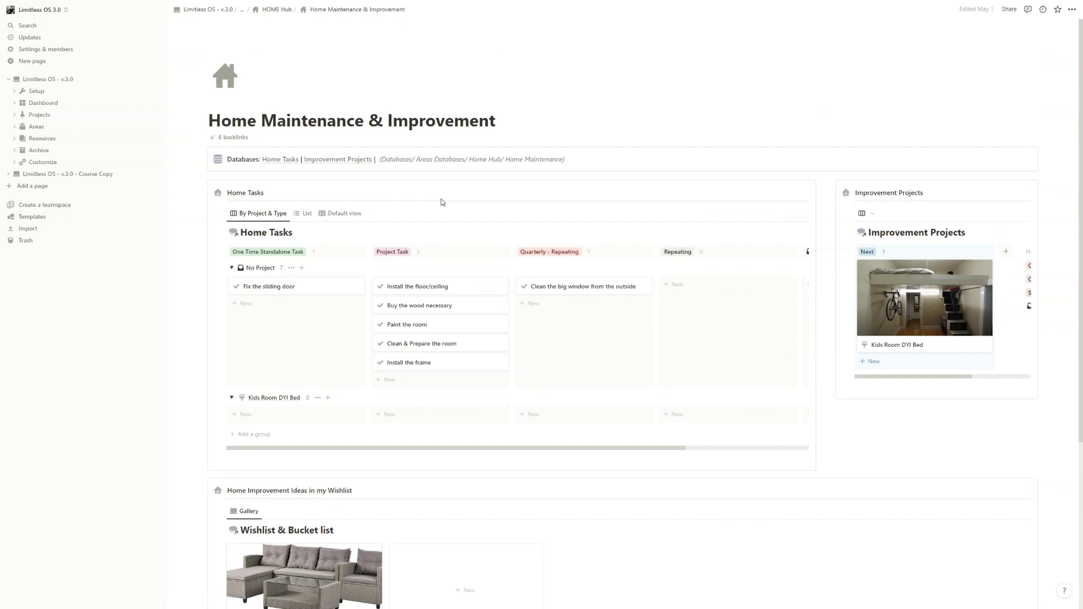
scroll(442, 202, down, 2)
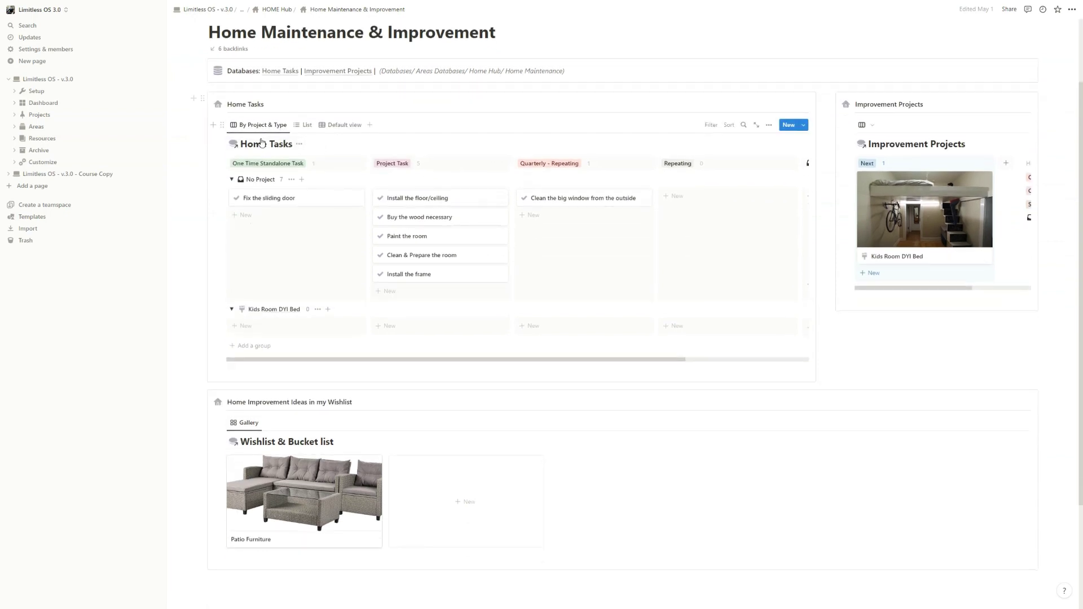
scroll(376, 135, up, 2)
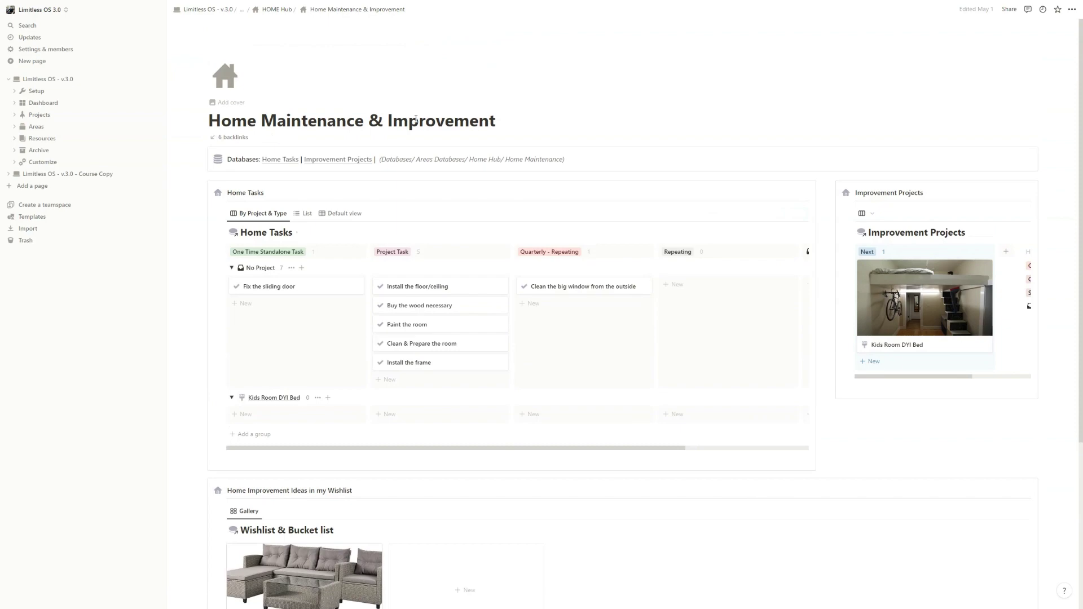
scroll(416, 135, down, 2)
scroll(361, 203, up, 2)
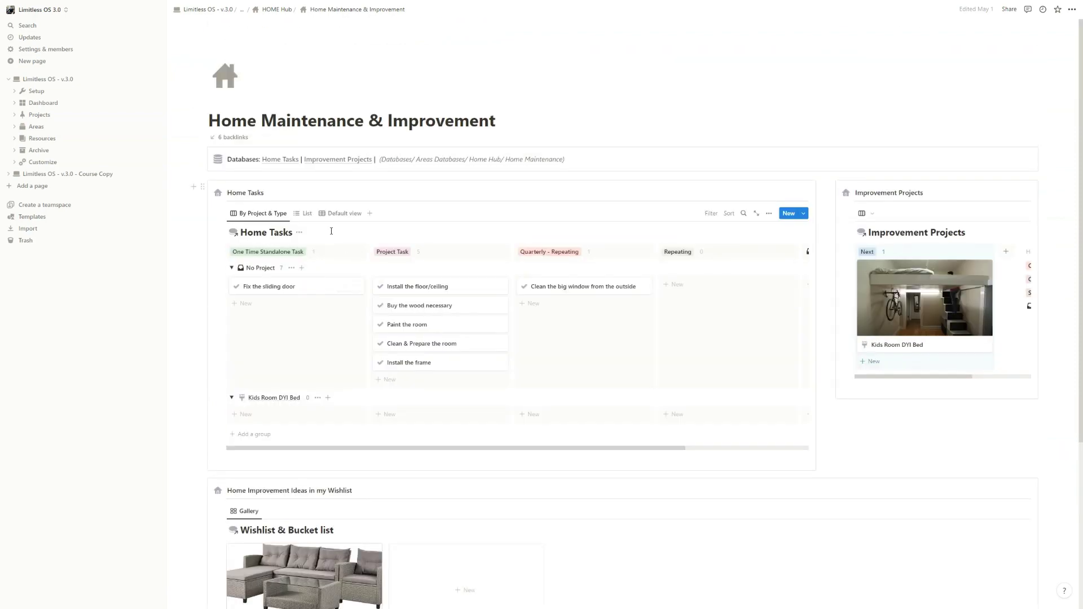
click(305, 213)
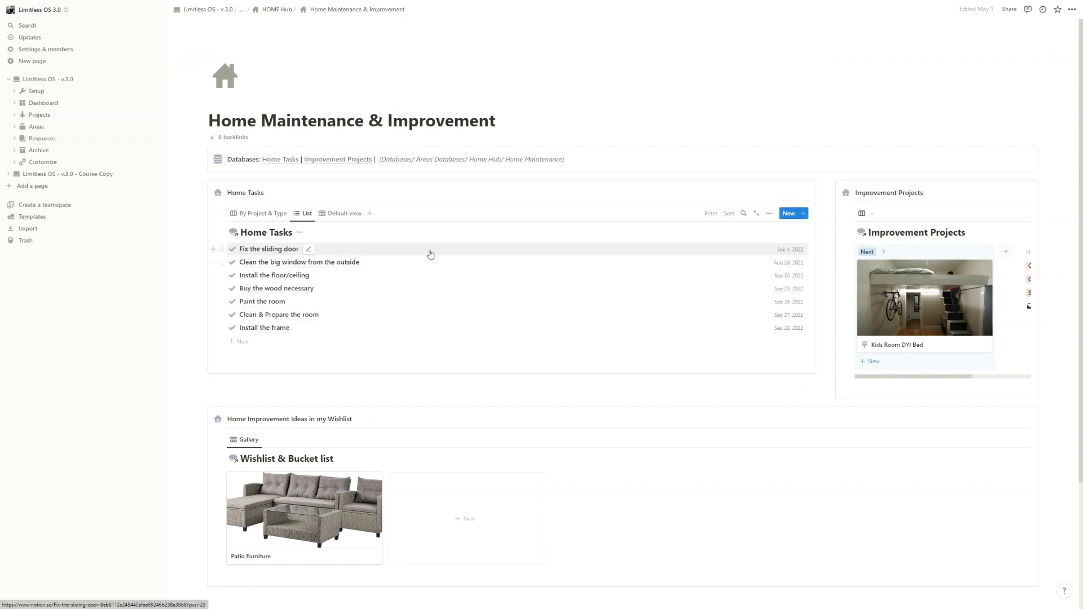
click(261, 213)
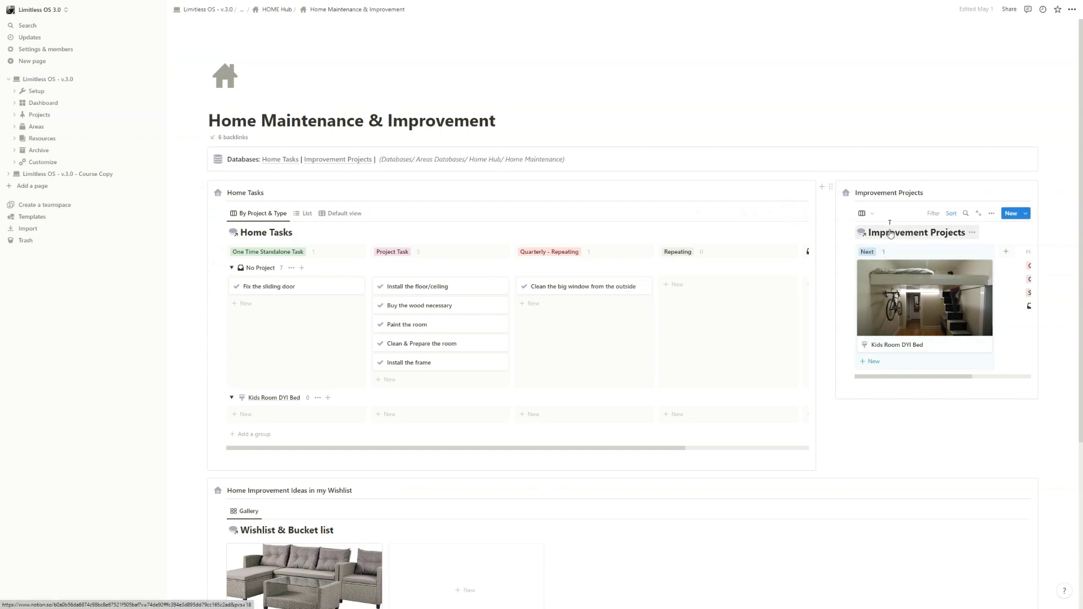
click(915, 305)
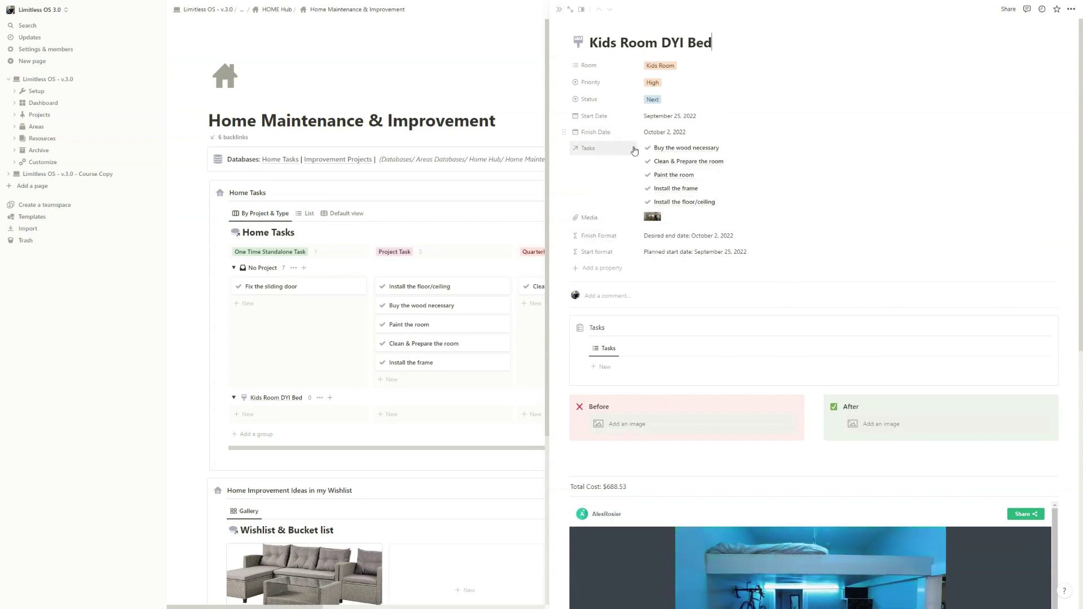
click(470, 263)
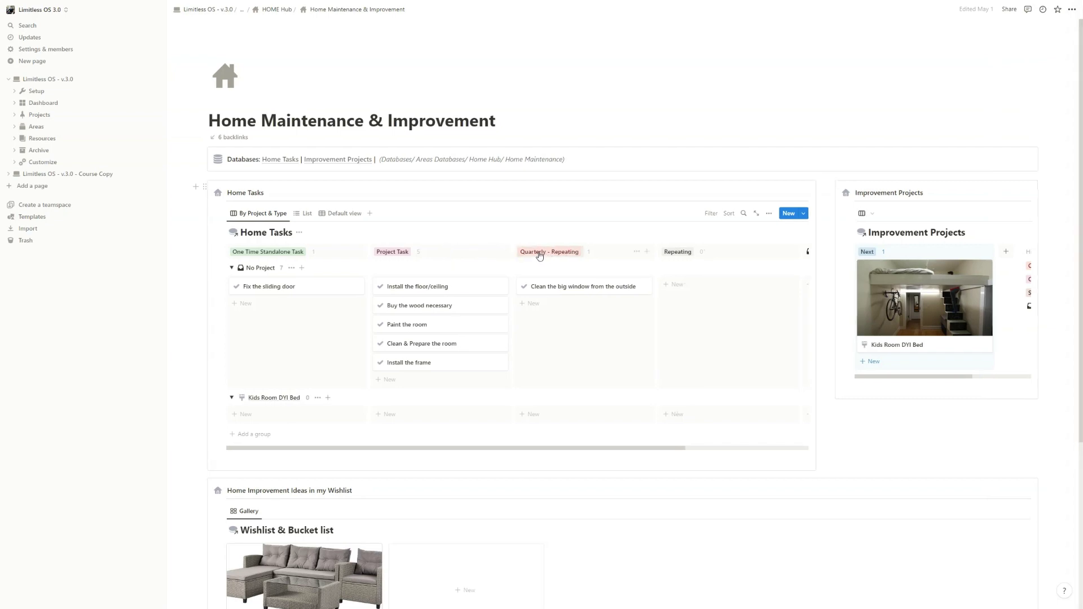
scroll(524, 348, down, 4)
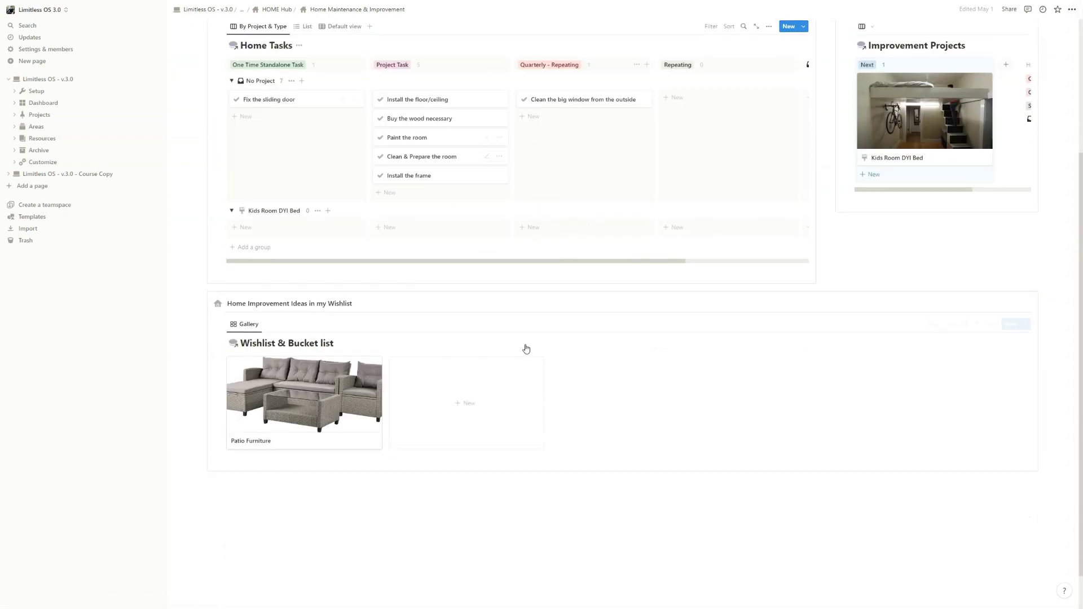
scroll(459, 310, up, 5)
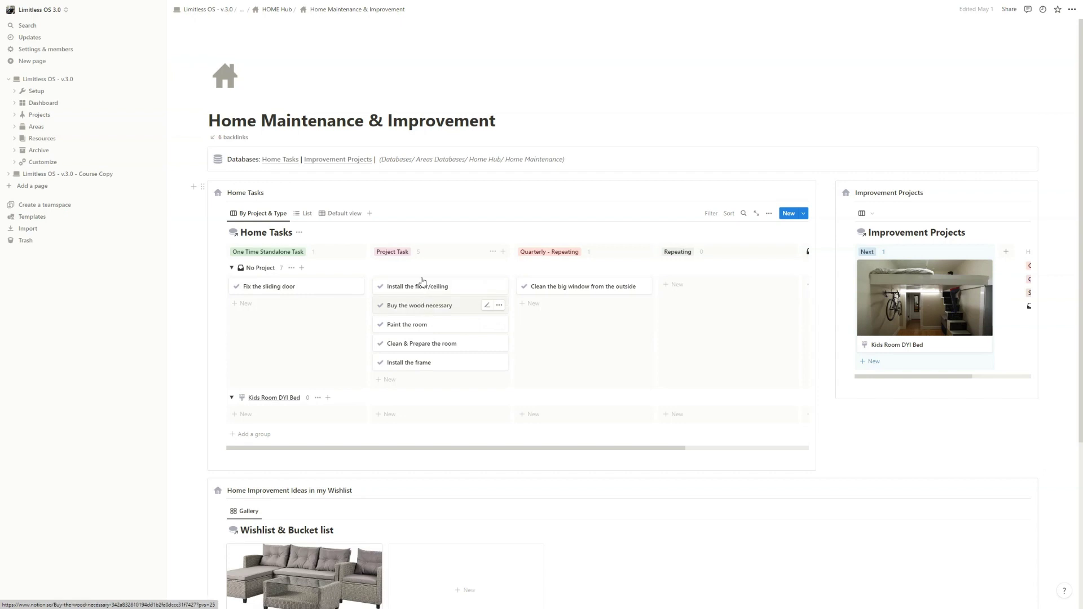
Step: From the HOME Hub's My Warranties gallery, open the Washing Machine warranty entry
click(277, 17)
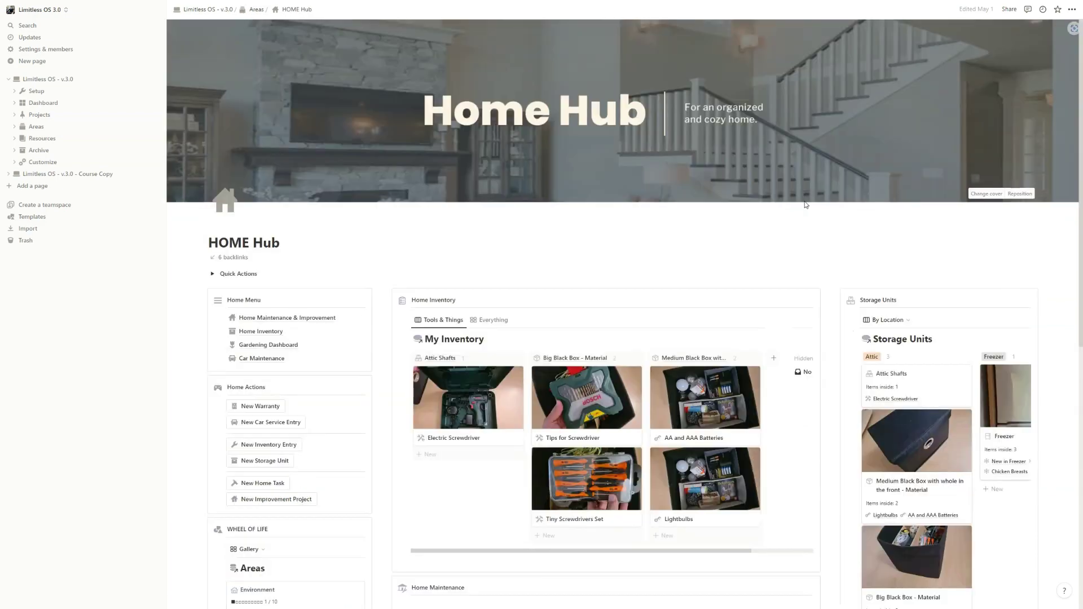
scroll(801, 207, down, 5)
scroll(801, 207, down, 3)
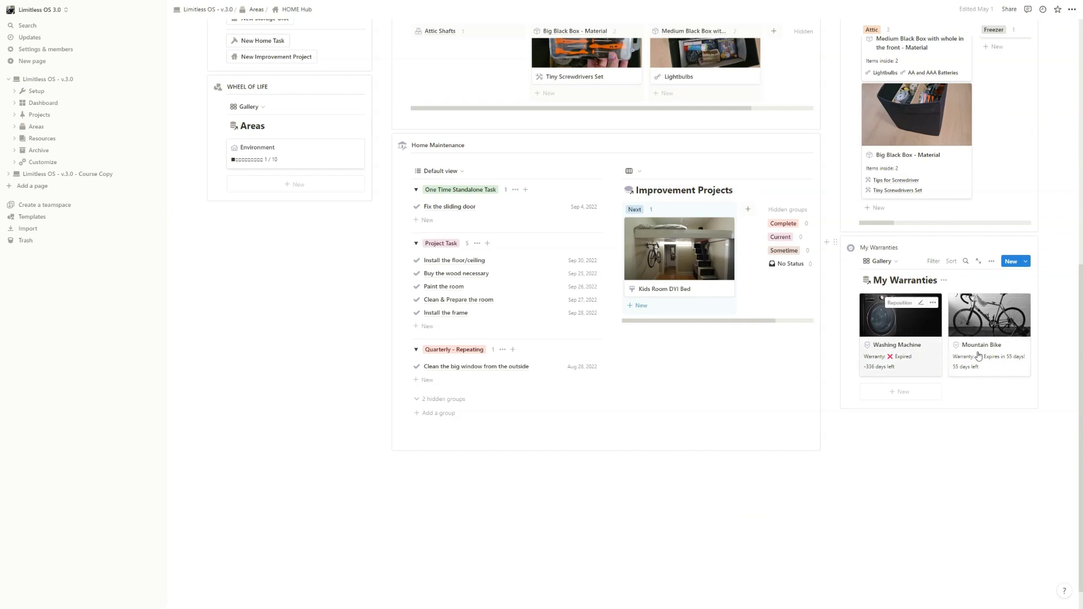
click(892, 320)
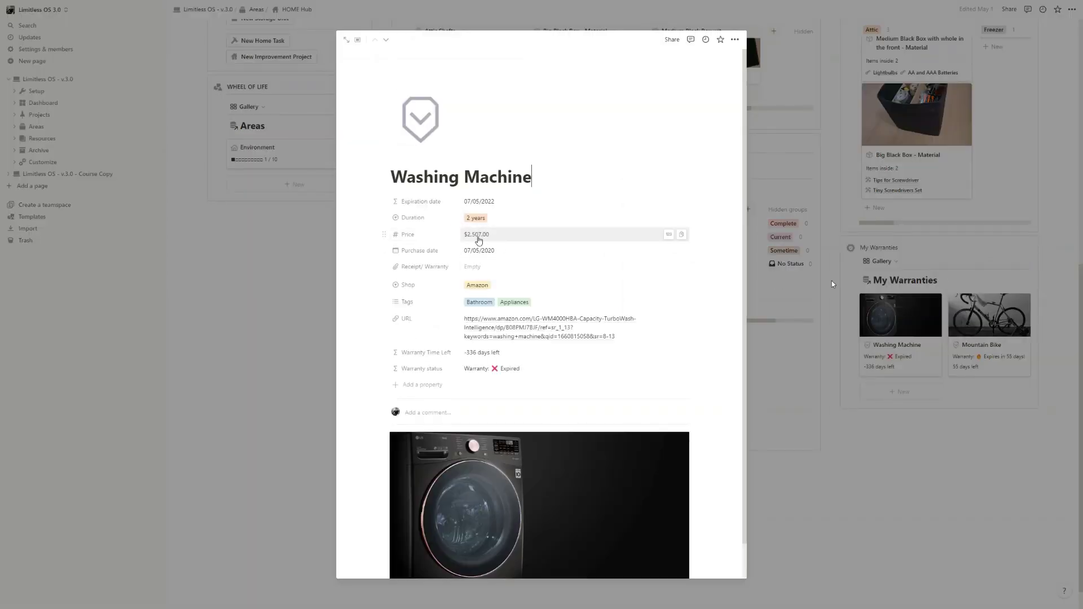
Step: Check the warranty Duration options without changing them, then close the entry preview
scroll(496, 238, down, 1)
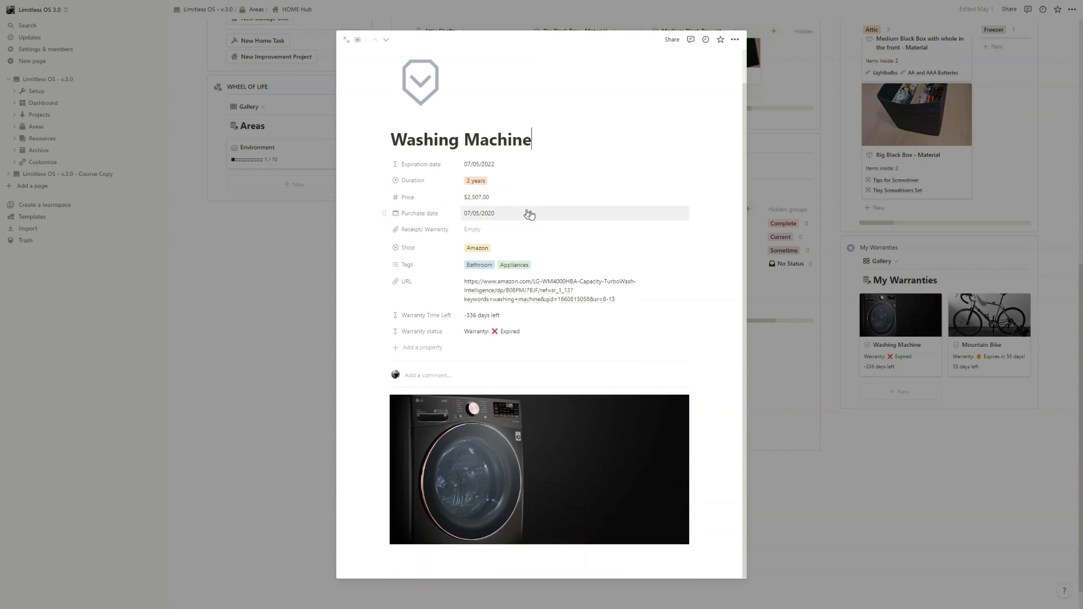
click(523, 190)
key(Escape)
click(928, 340)
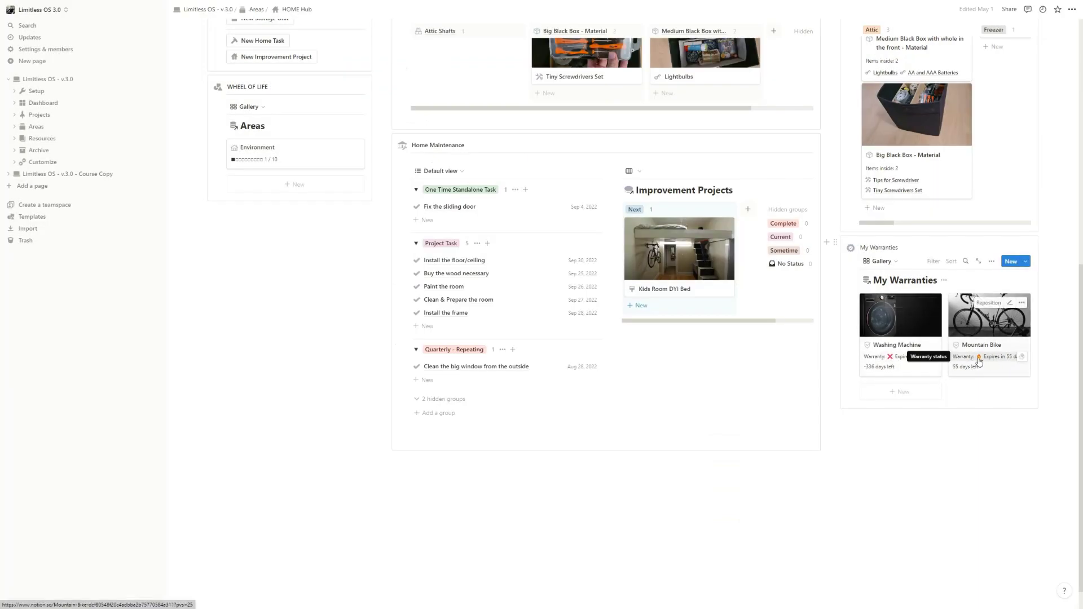
scroll(984, 309, up, 8)
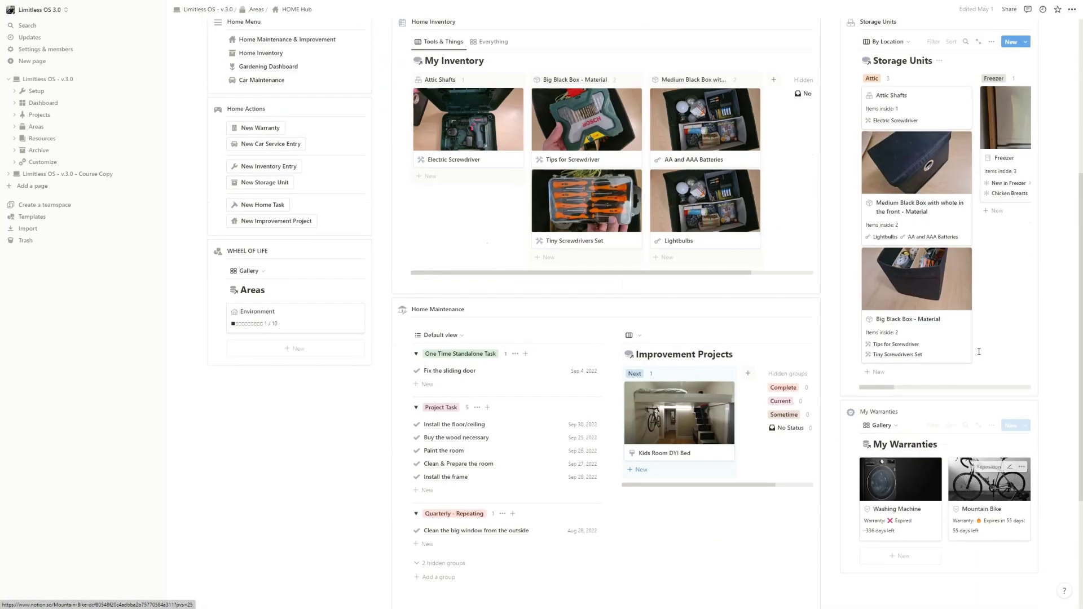